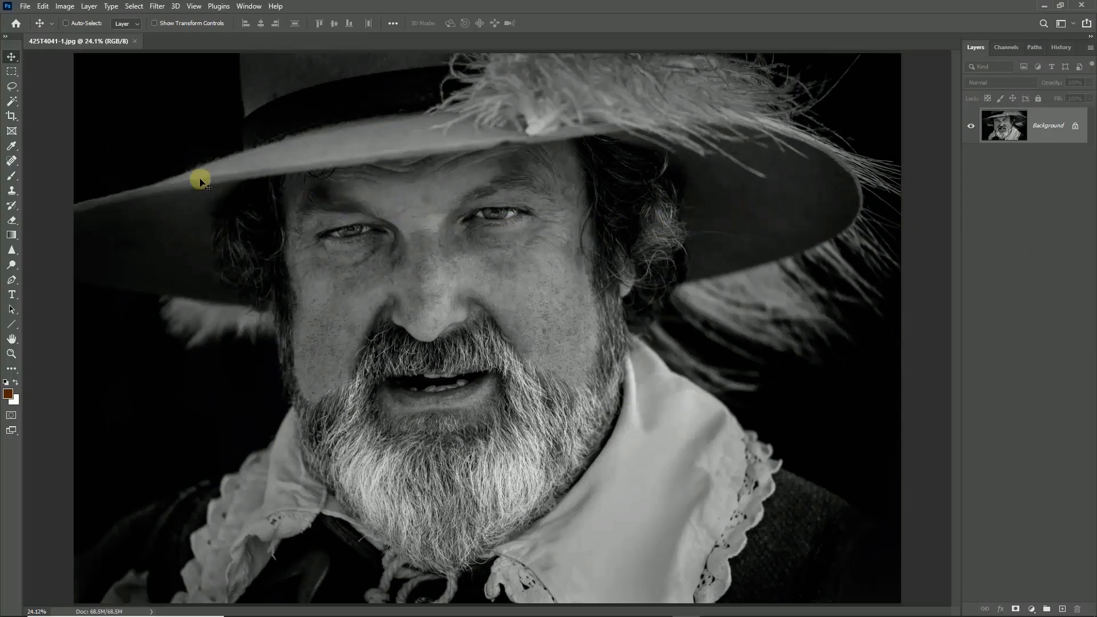
- Enable the beta Colorize neural filter on the black-and-white portrait
{"action": "left_click", "coordinate": [157, 6]}
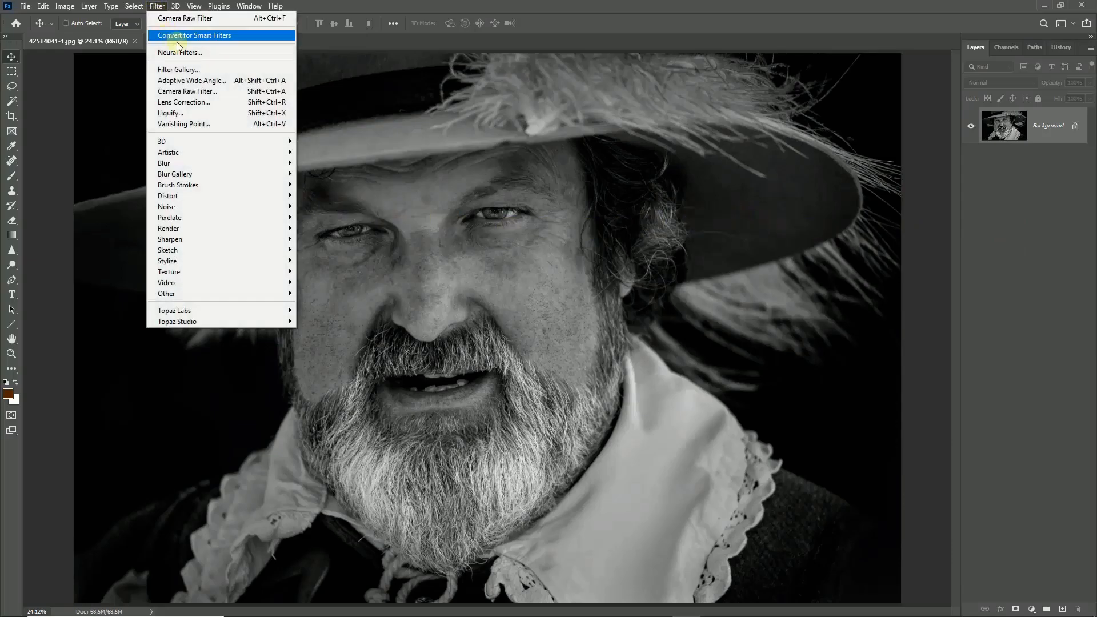
{"action": "left_click", "coordinate": [206, 54]}
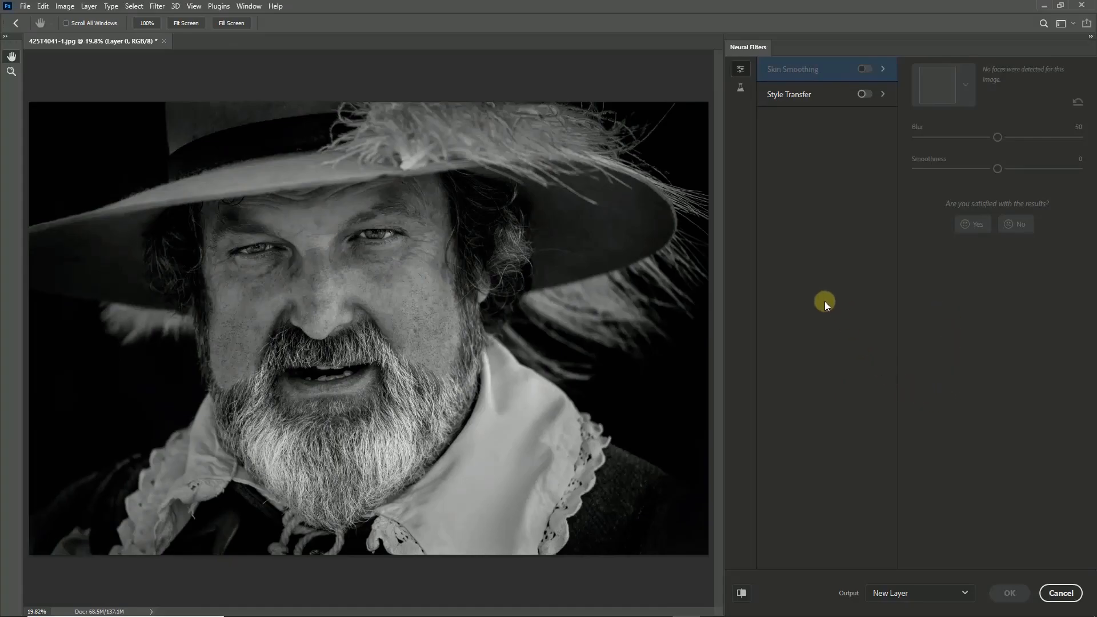
{"action": "left_click", "coordinate": [740, 91]}
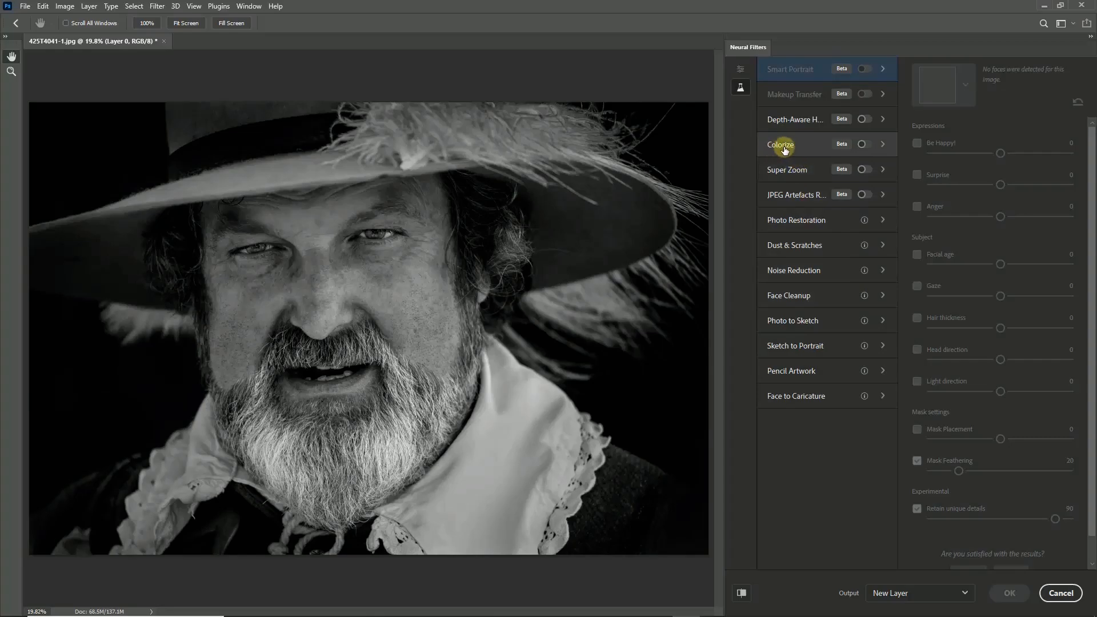
{"action": "left_click", "coordinate": [866, 145]}
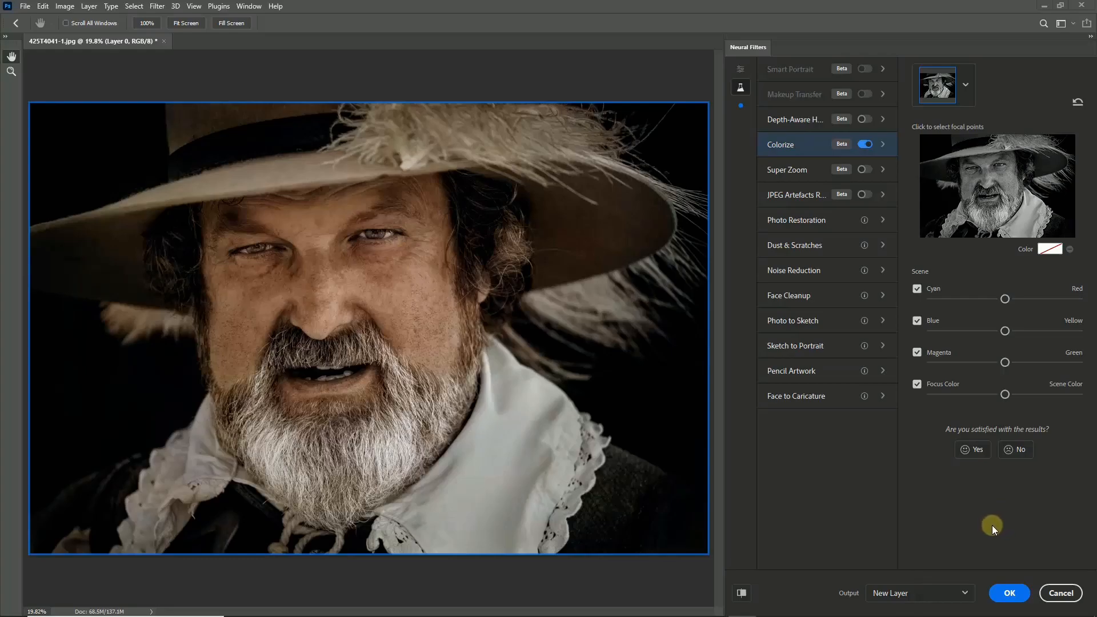
- Try shifting the Colorize sliders toward Red, Blue, Green and Scene Color, and return them to about their midpoints
{"action": "left_click", "coordinate": [1021, 299]}
{"action": "left_click", "coordinate": [989, 331]}
{"action": "left_click", "coordinate": [1021, 362]}
{"action": "left_click", "coordinate": [1045, 396]}
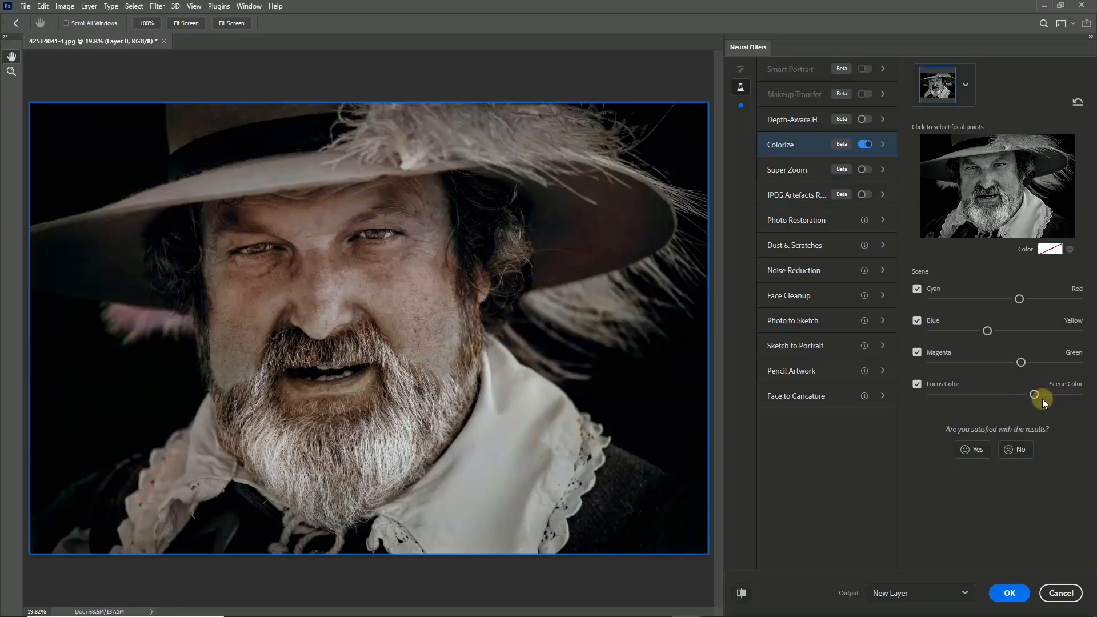
{"action": "left_click_drag", "start_coordinate": [1032, 393], "coordinate": [1006, 395]}
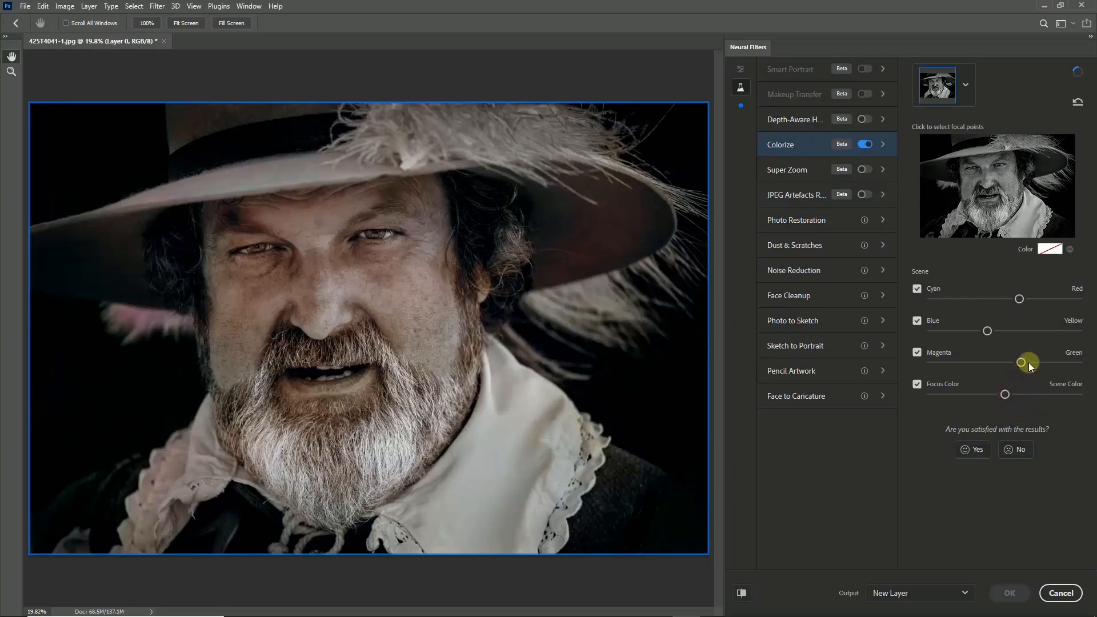
{"action": "left_click_drag", "start_coordinate": [1020, 363], "coordinate": [1000, 300]}
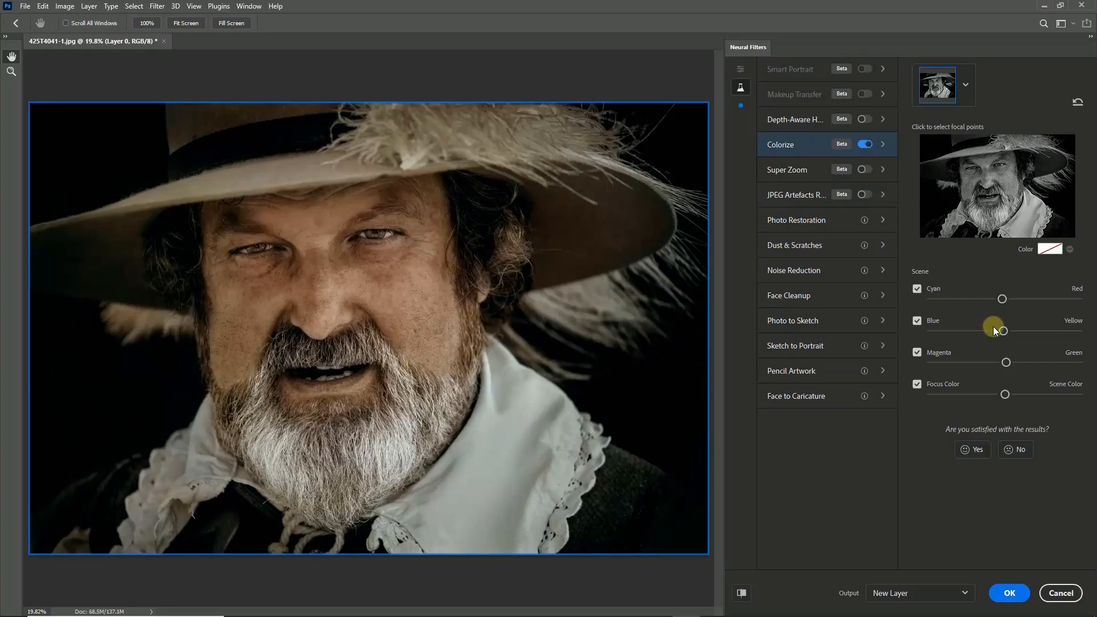
- Set the focal point color to light green #c0fba3 and place a focal point on the hat in the Colorize preview
{"action": "left_click", "coordinate": [1050, 250]}
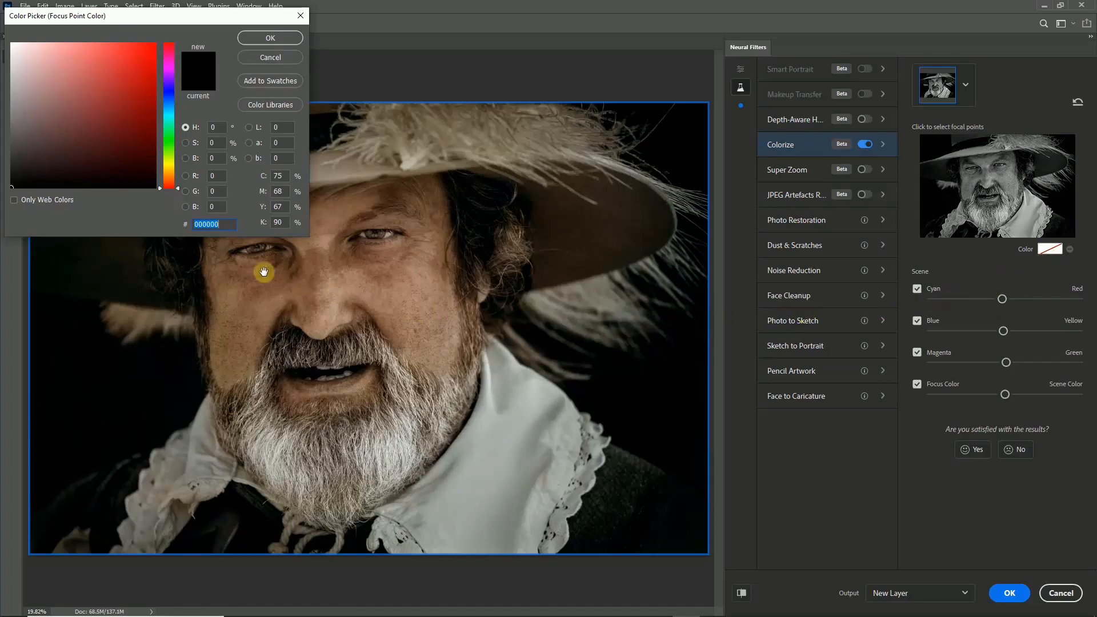
{"action": "left_click_drag", "start_coordinate": [179, 189], "coordinate": [183, 147]}
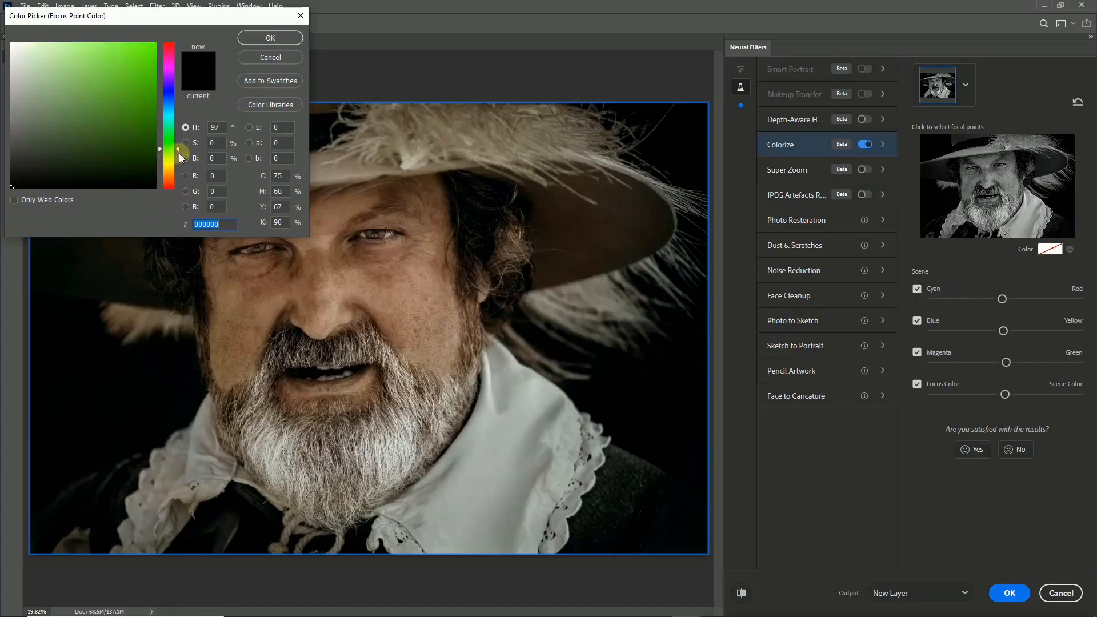
{"action": "left_click", "coordinate": [177, 147]}
{"action": "left_click", "coordinate": [61, 45]}
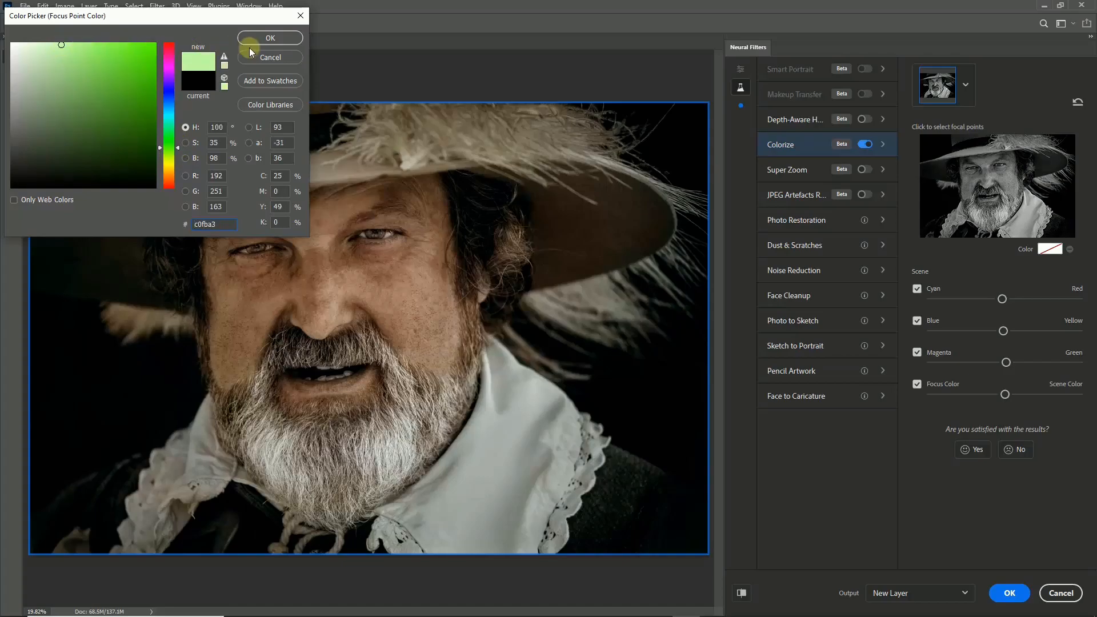
{"action": "left_click", "coordinate": [274, 39]}
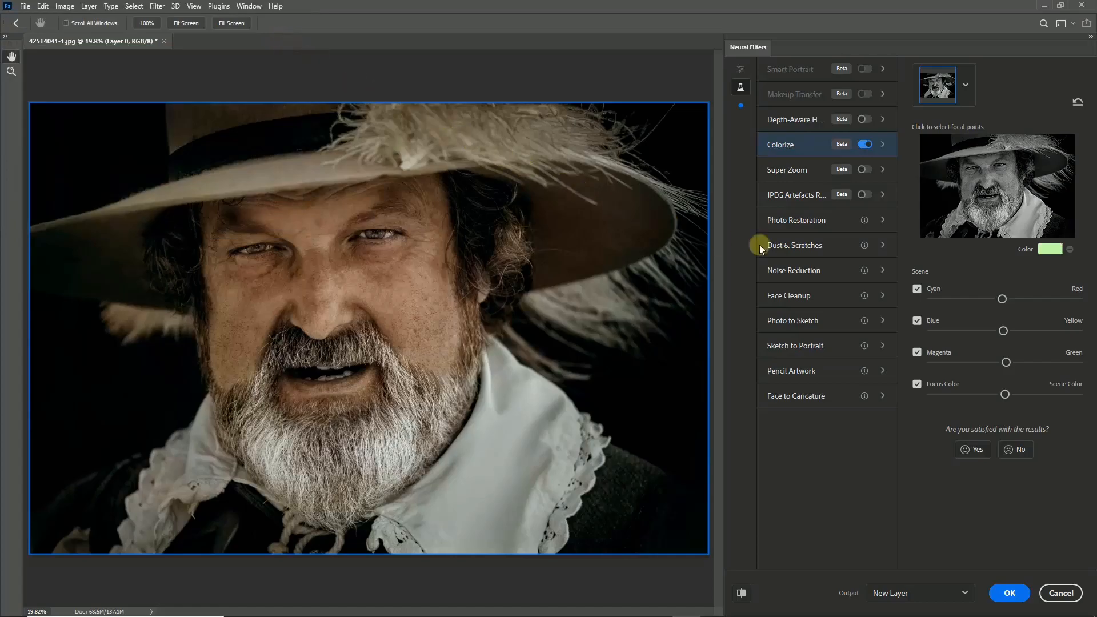
{"action": "left_click", "coordinate": [982, 150]}
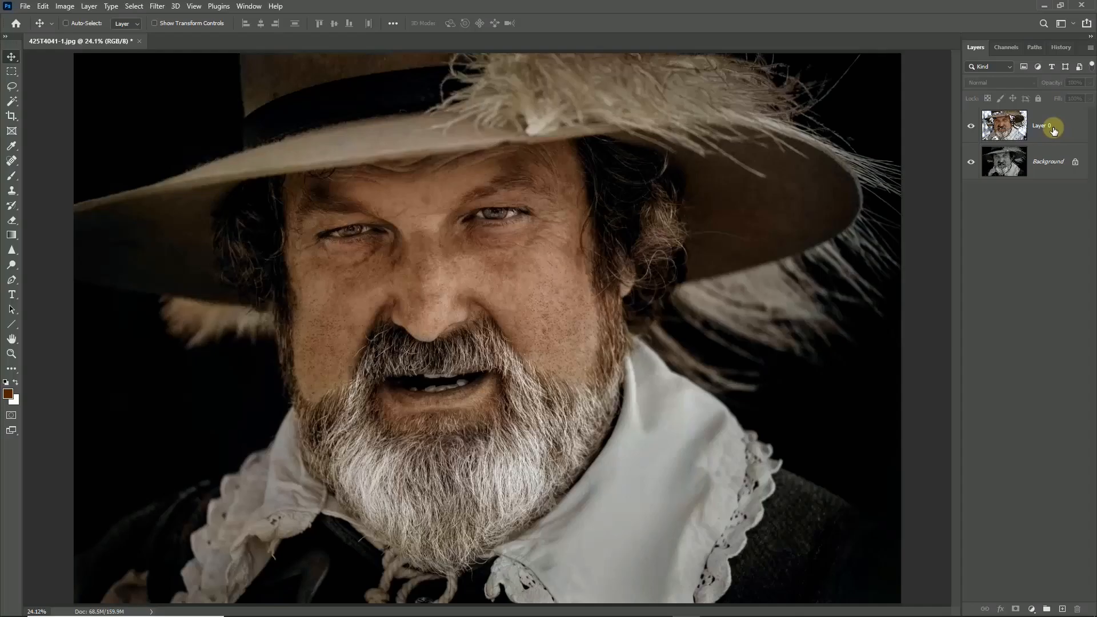
- Toggle the visibility of Layer 0 and the Background in turn to compare the colorized portrait with the original
{"action": "left_click", "coordinate": [972, 127]}
{"action": "left_click", "coordinate": [971, 127]}
{"action": "left_click", "coordinate": [971, 163]}
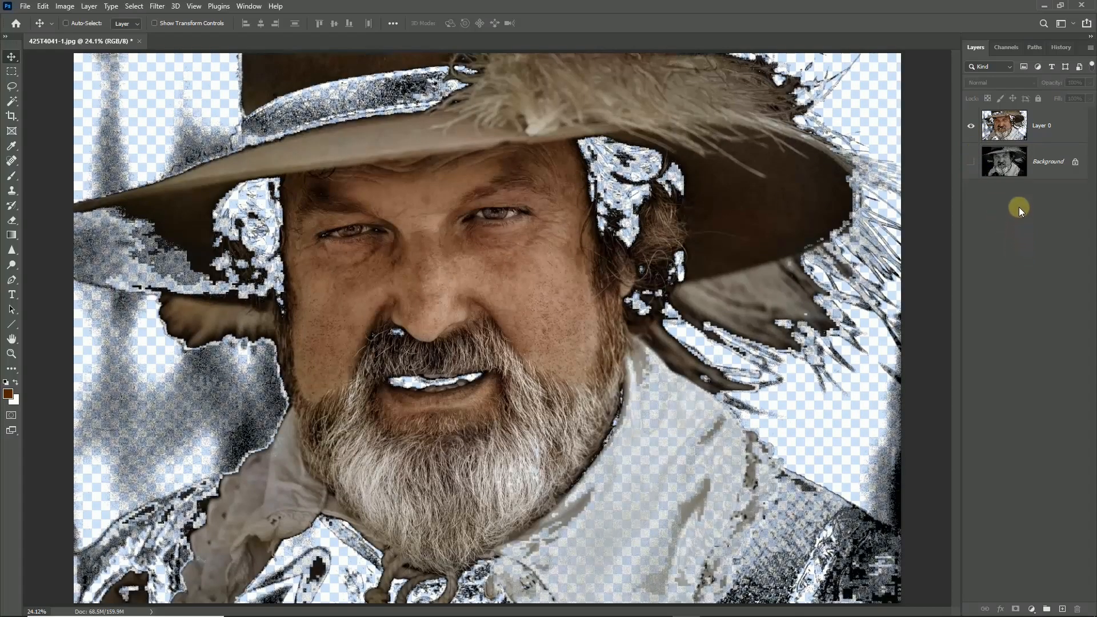
{"action": "left_click", "coordinate": [970, 163]}
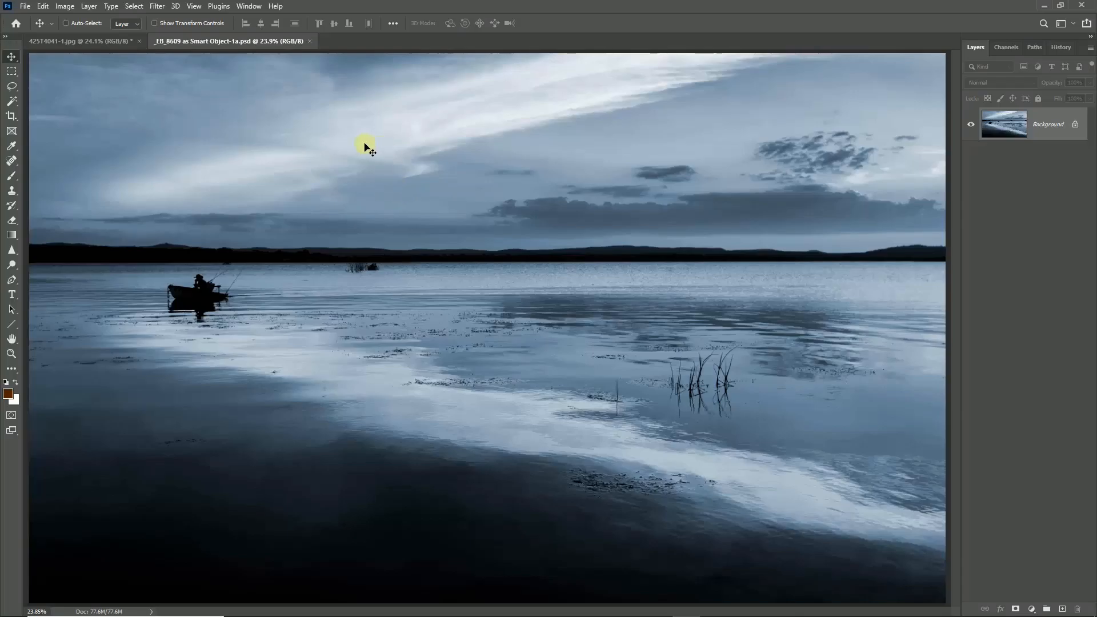
- Apply the beta Colorize neural filter to the blue-toned lake photo and output it as a new layer
{"action": "left_click", "coordinate": [156, 6]}
{"action": "left_click", "coordinate": [173, 53]}
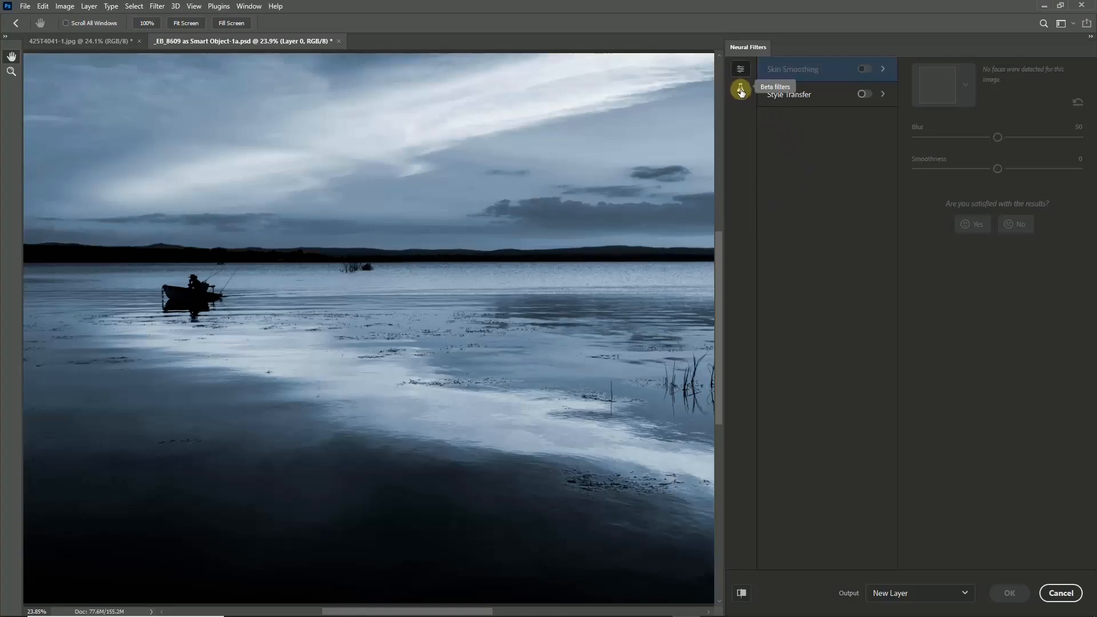
{"action": "left_click", "coordinate": [739, 88]}
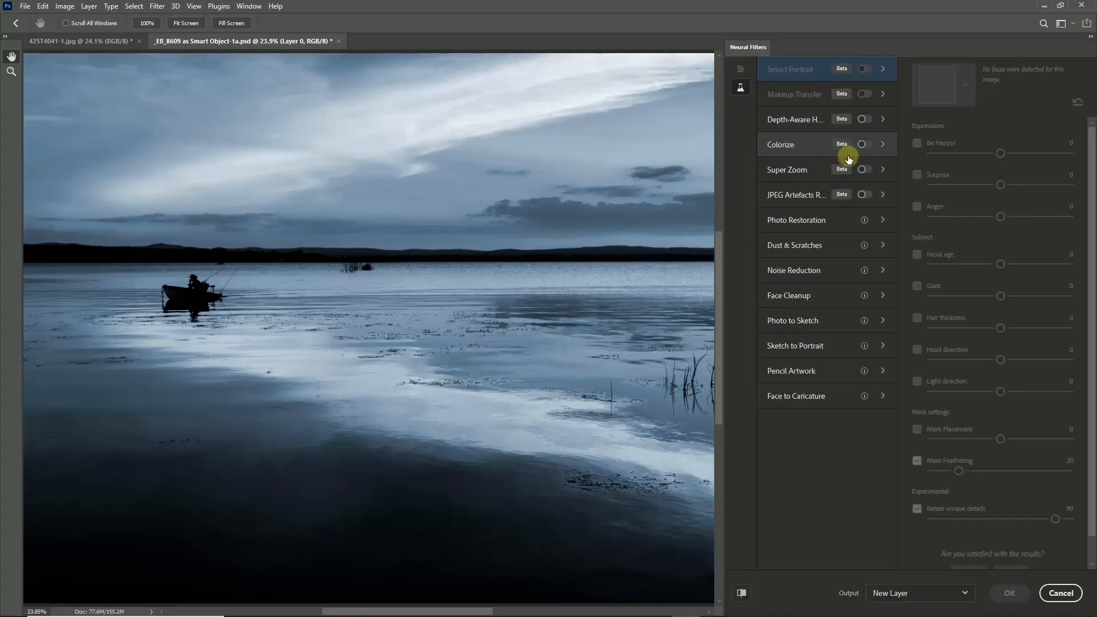
{"action": "left_click", "coordinate": [867, 148]}
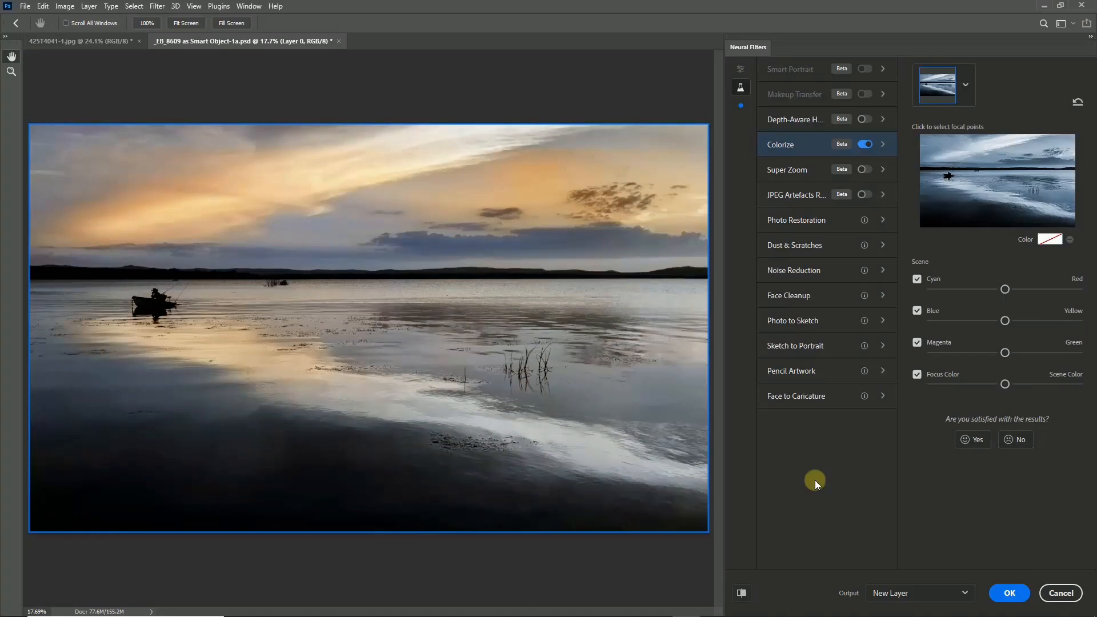
{"action": "left_click", "coordinate": [1009, 594]}
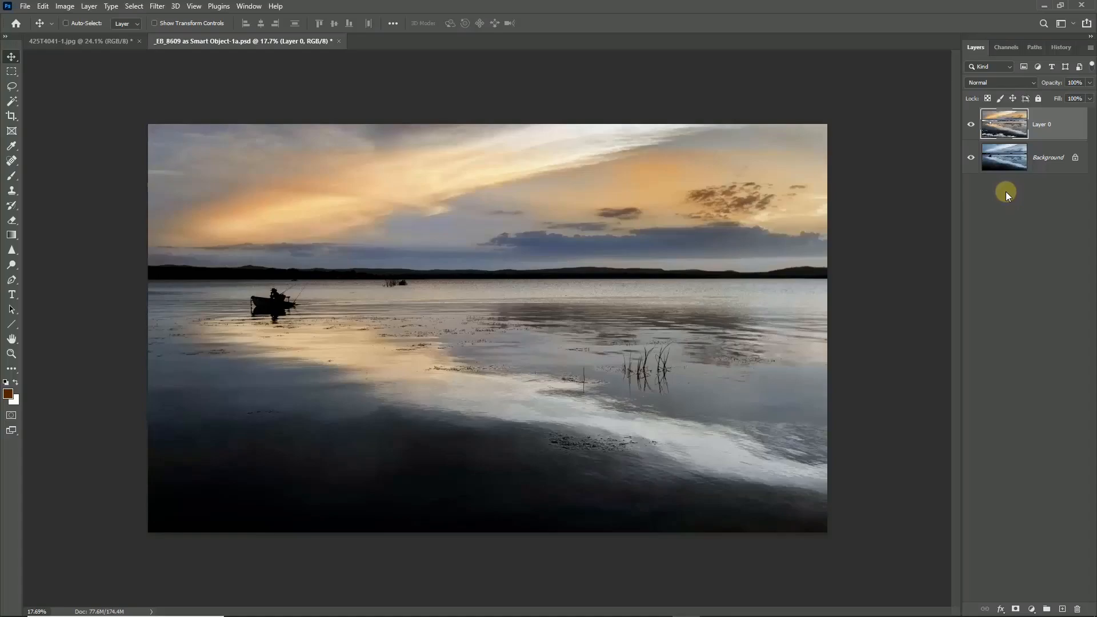
- Hide and show the colorized layer to compare the lake photo before and after colorizing
{"action": "left_click", "coordinate": [970, 124]}
{"action": "left_click", "coordinate": [993, 156]}
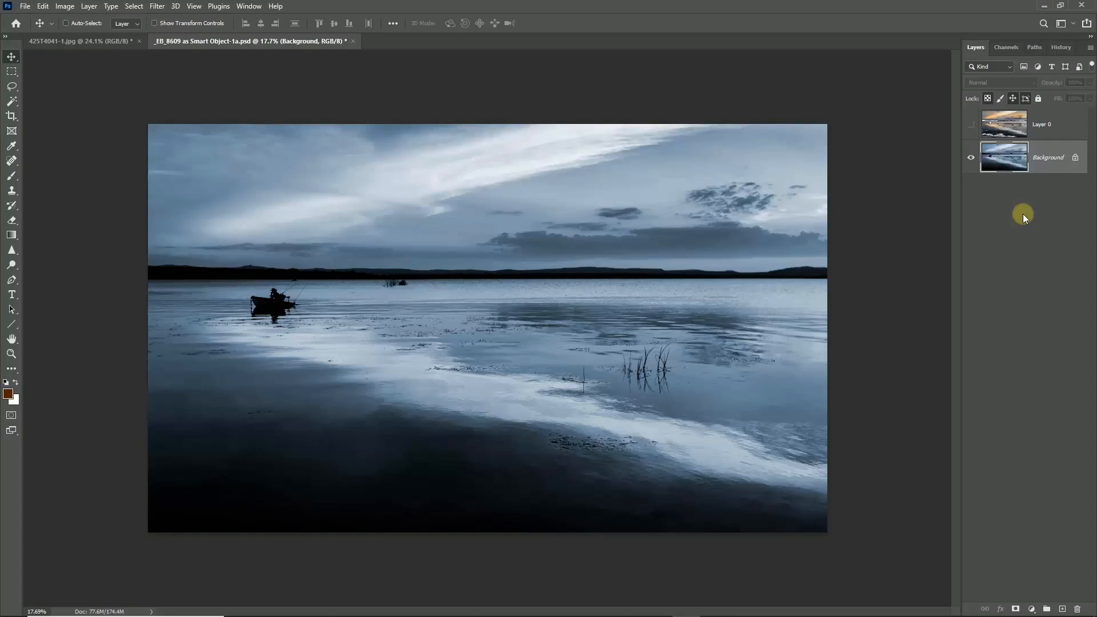
{"action": "left_click", "coordinate": [970, 124]}
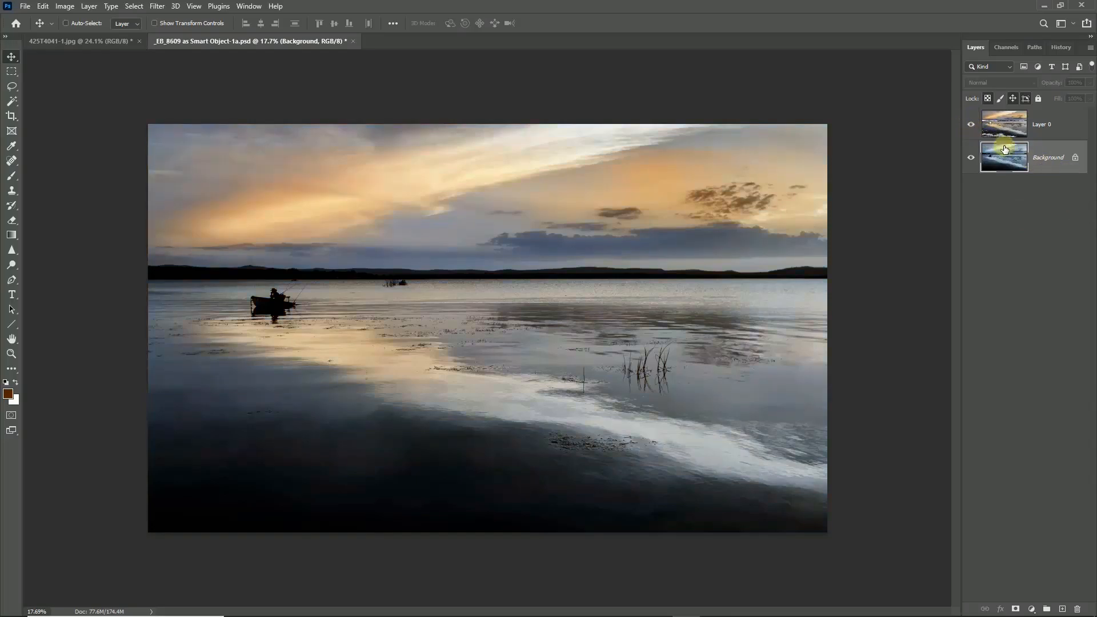
- Flatten the lake photo's layers into a single background and fit the image to the screen
{"action": "left_click", "coordinate": [1089, 47]}
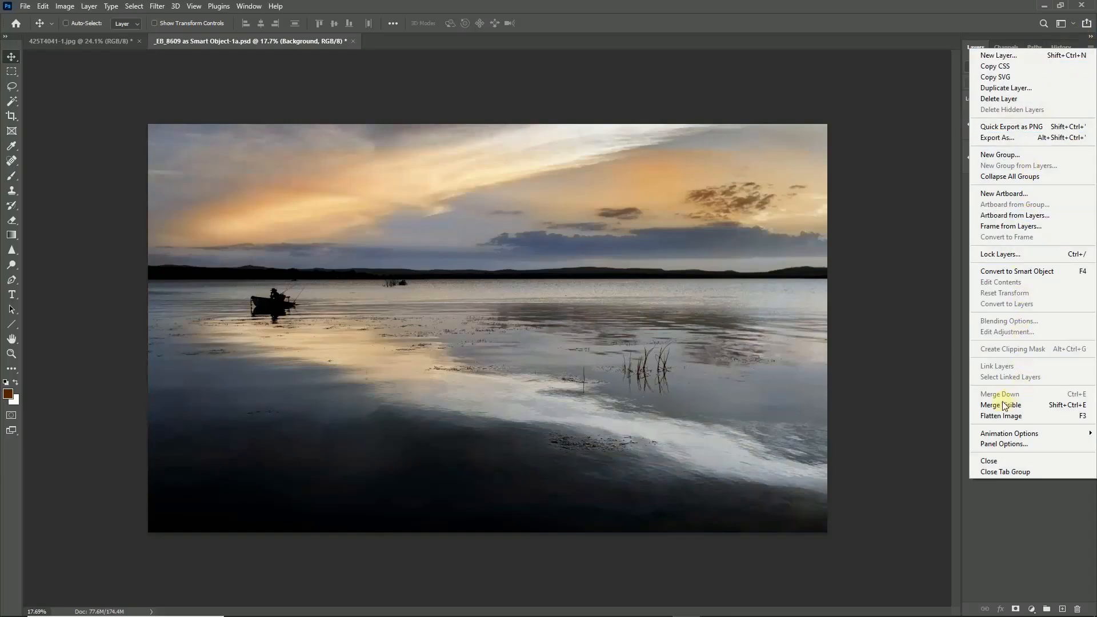
{"action": "left_click", "coordinate": [989, 416]}
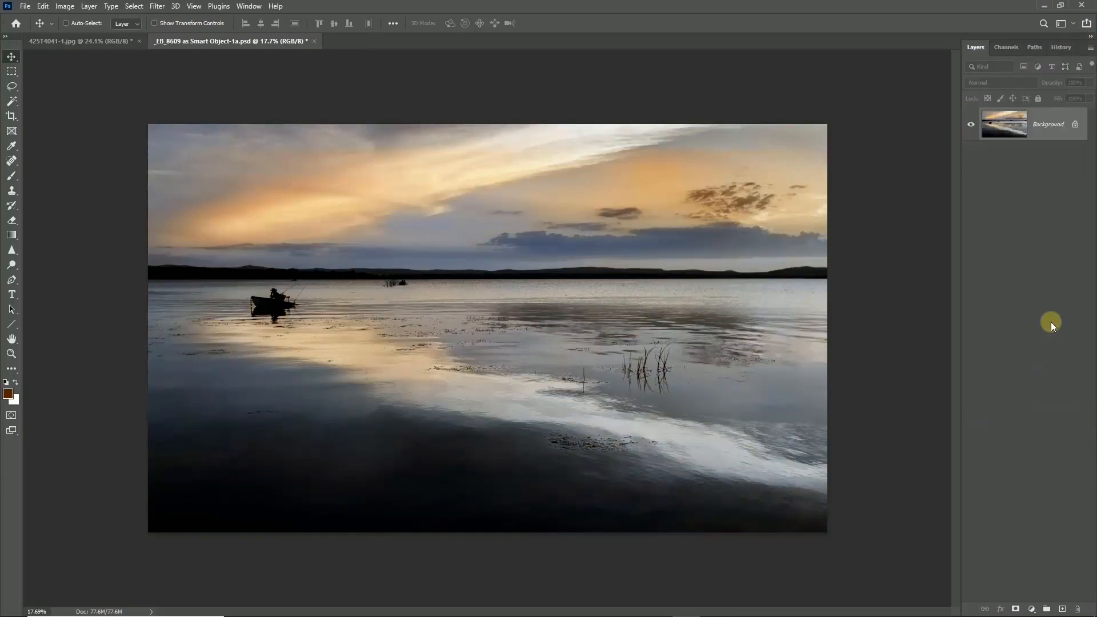
{"action": "key", "text": "ctrl+0"}
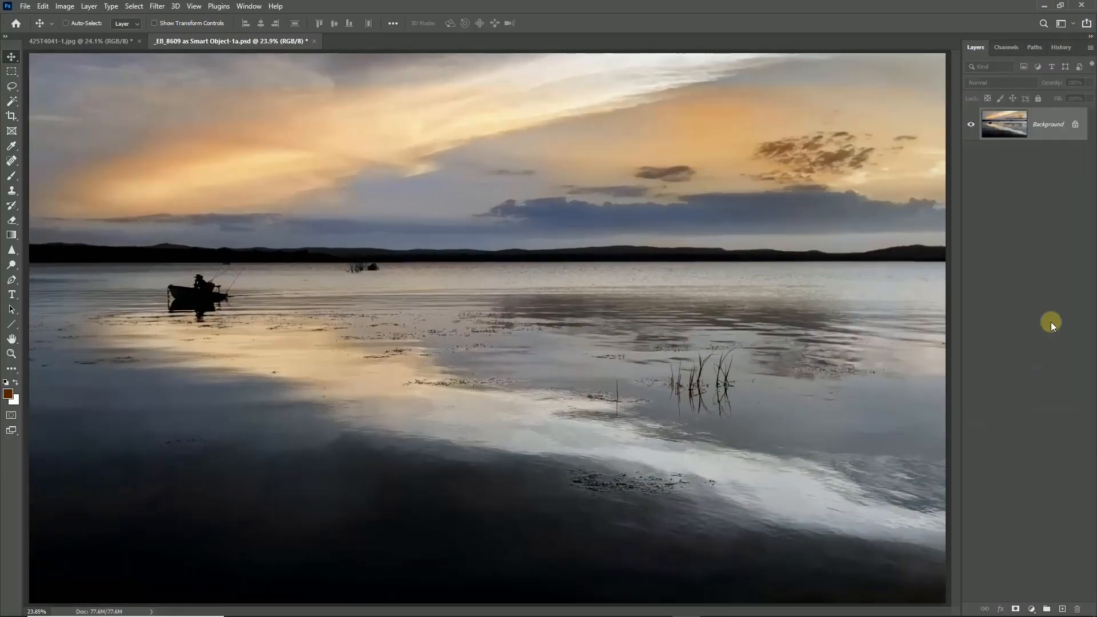